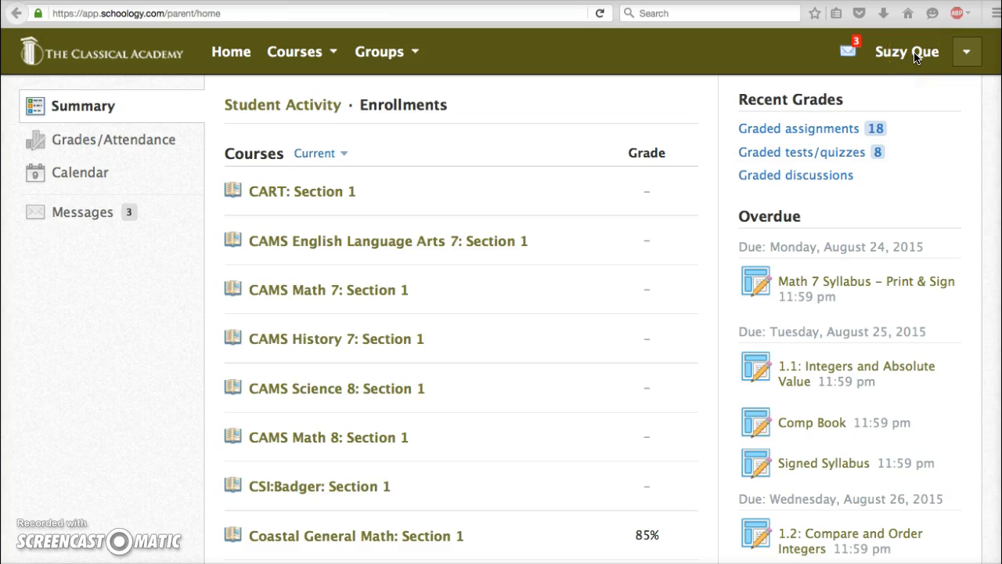
# Step: Switch from the child's view to the parent's own account and its recent activity feed
pyautogui.click(967, 56)
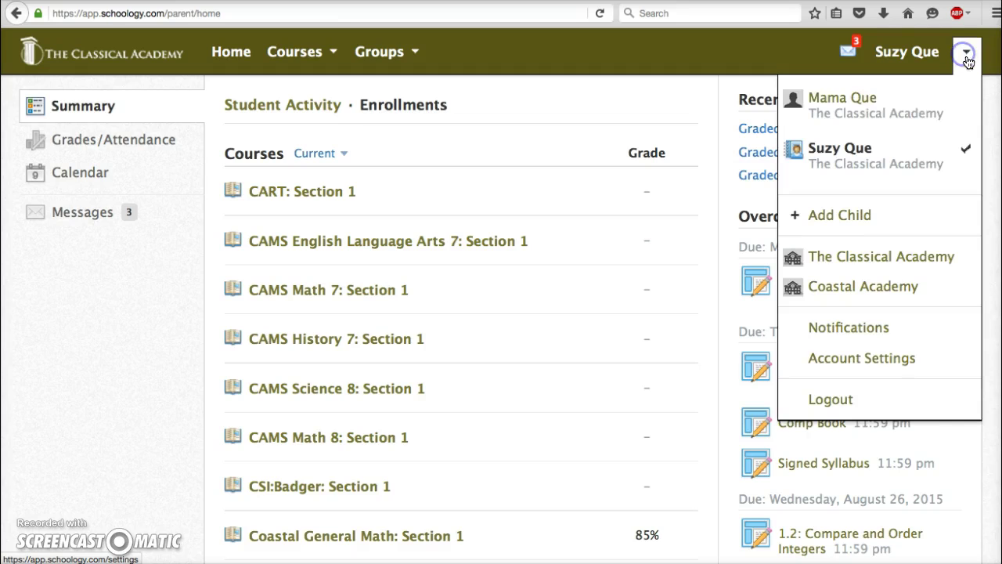
pyautogui.click(859, 123)
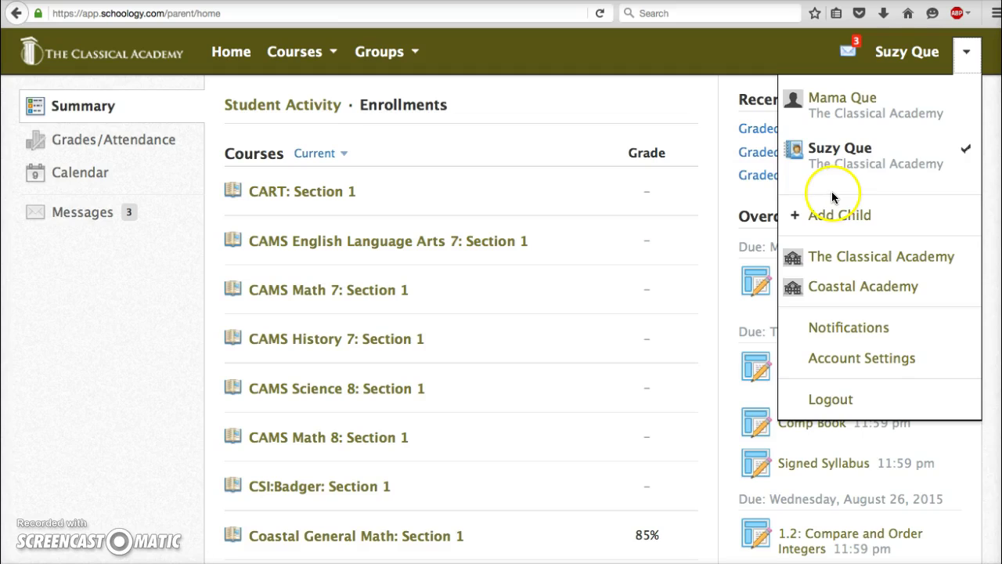
pyautogui.click(835, 107)
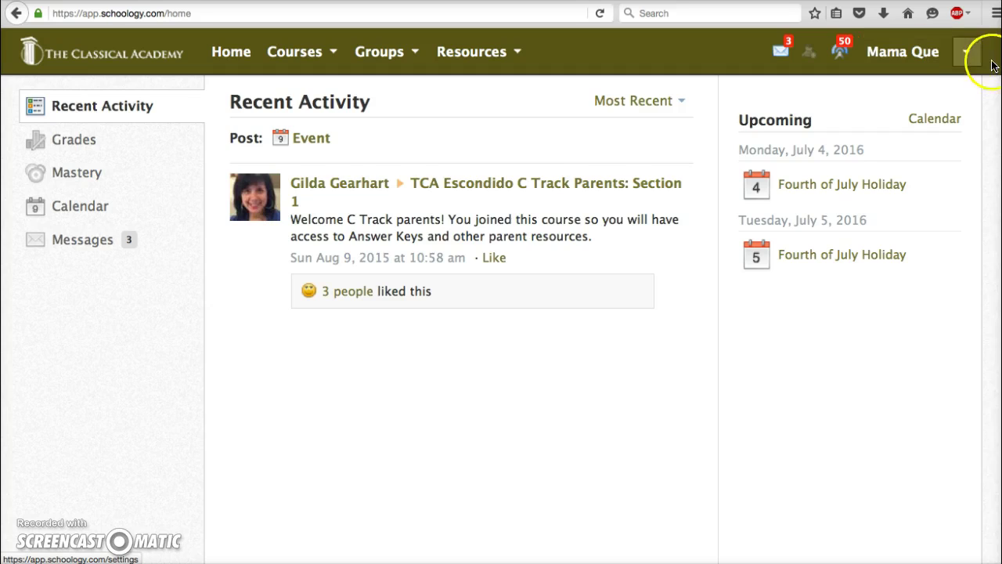
# Step: Open the parent account's Notifications settings listing email alerts like course updates posted
pyautogui.click(967, 60)
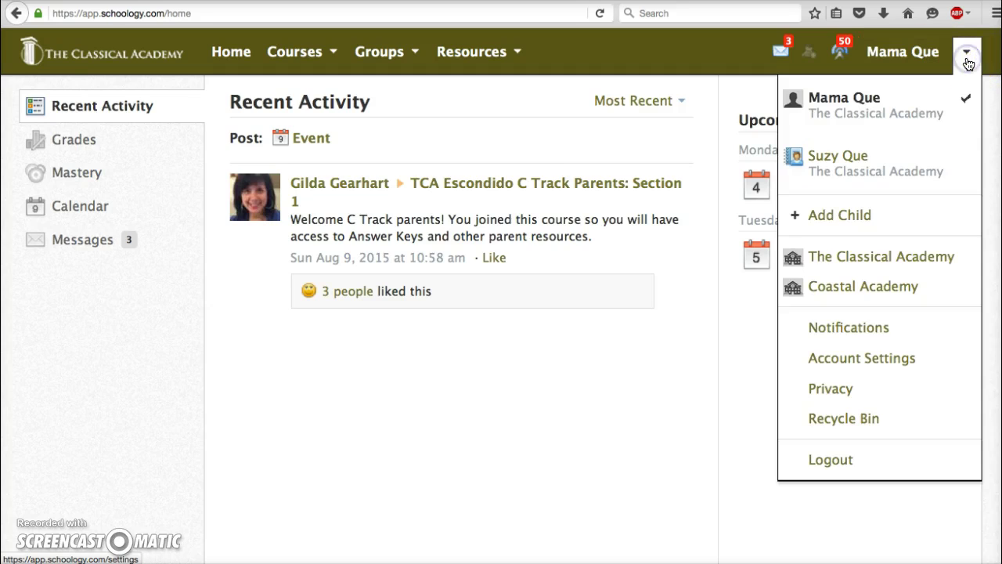
pyautogui.click(868, 329)
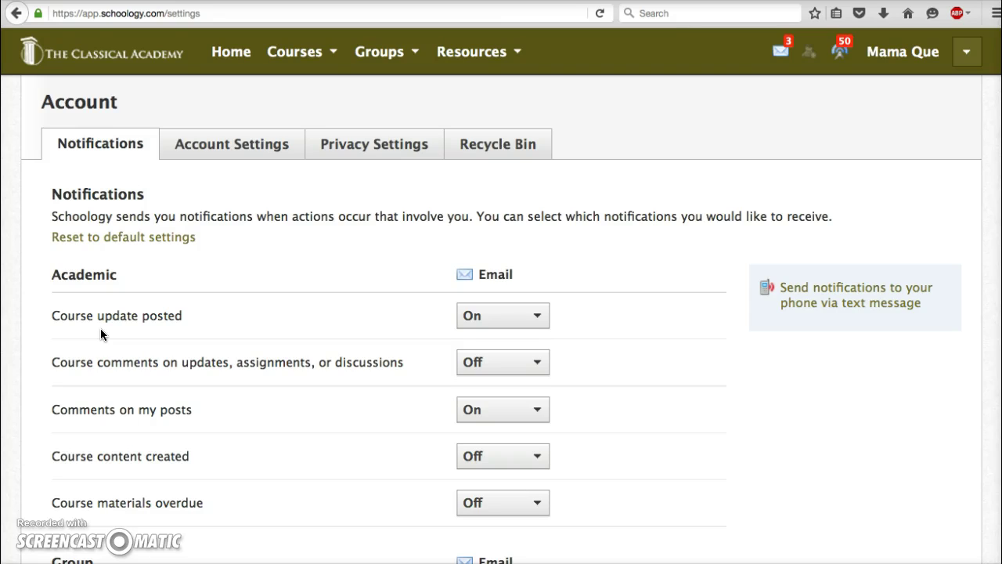
pyautogui.click(540, 318)
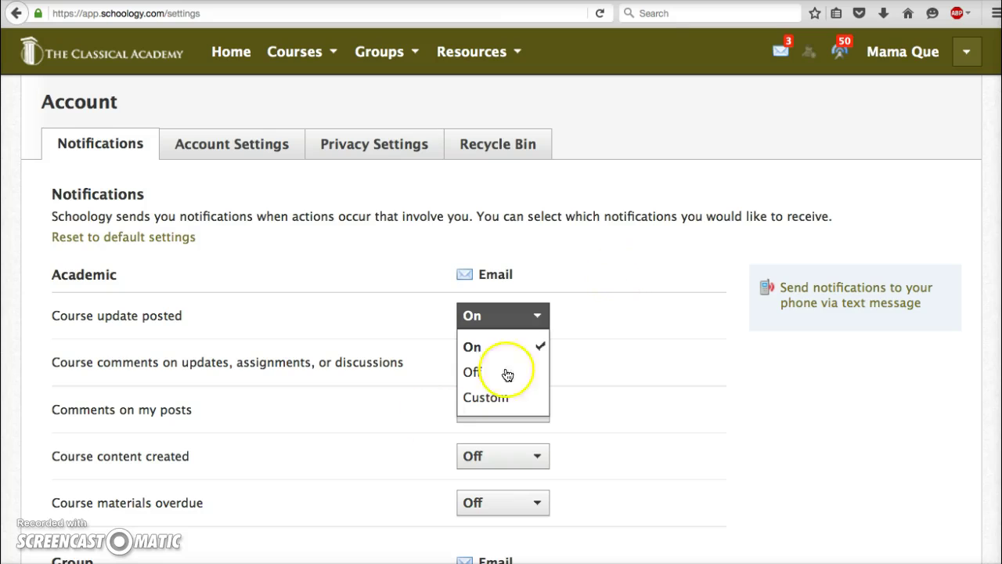
pyautogui.click(50, 374)
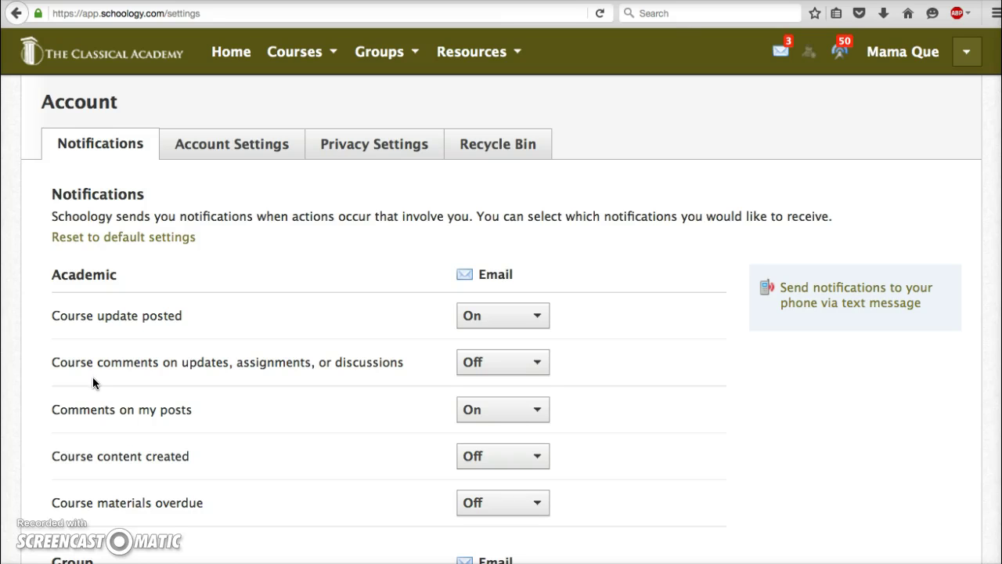
pyautogui.scroll(-2, 118, 403)
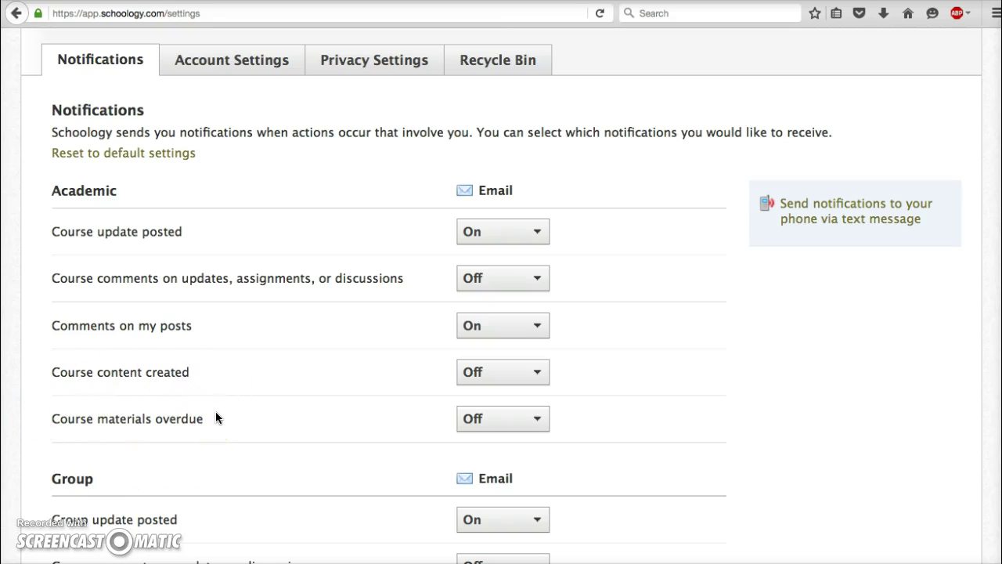
pyautogui.scroll(-5, 149, 388)
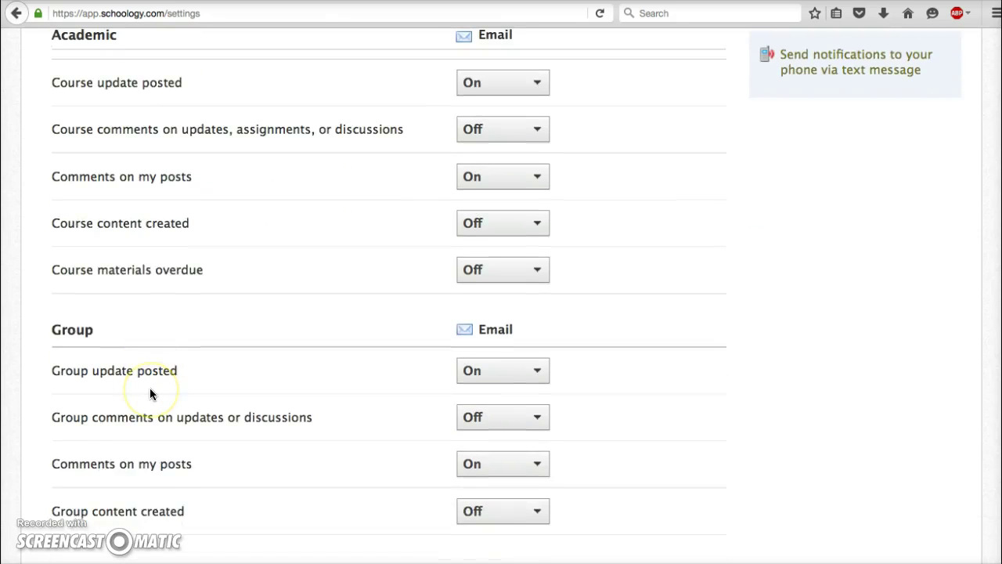
pyautogui.scroll(-1, 149, 393)
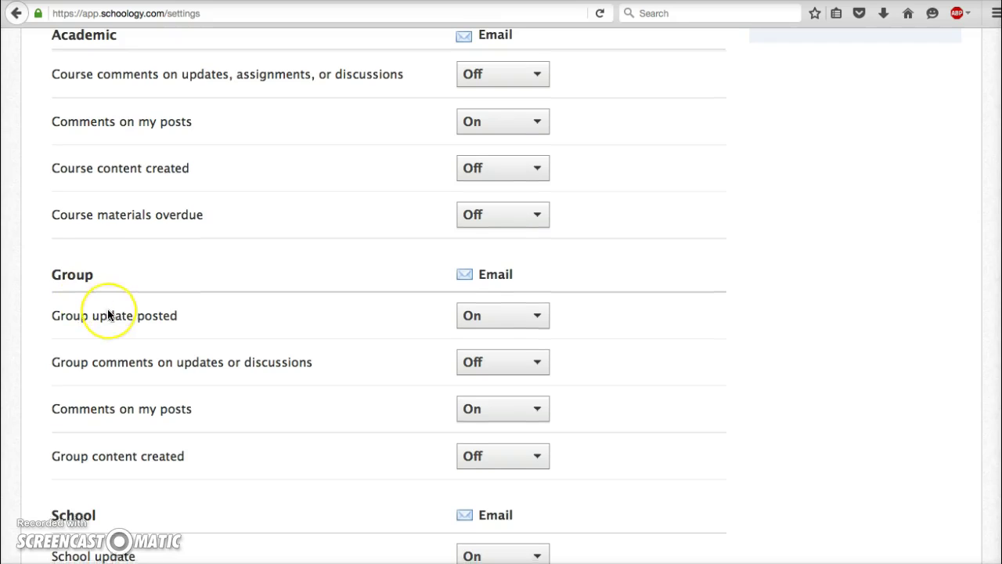
pyautogui.scroll(-5, 107, 314)
pyautogui.scroll(-3, 108, 315)
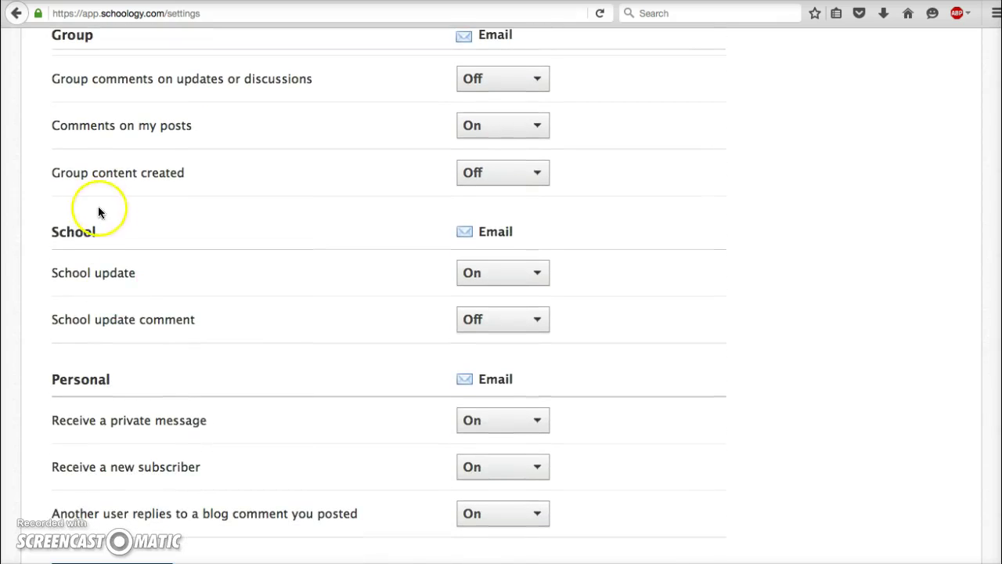
pyautogui.scroll(-1, 157, 313)
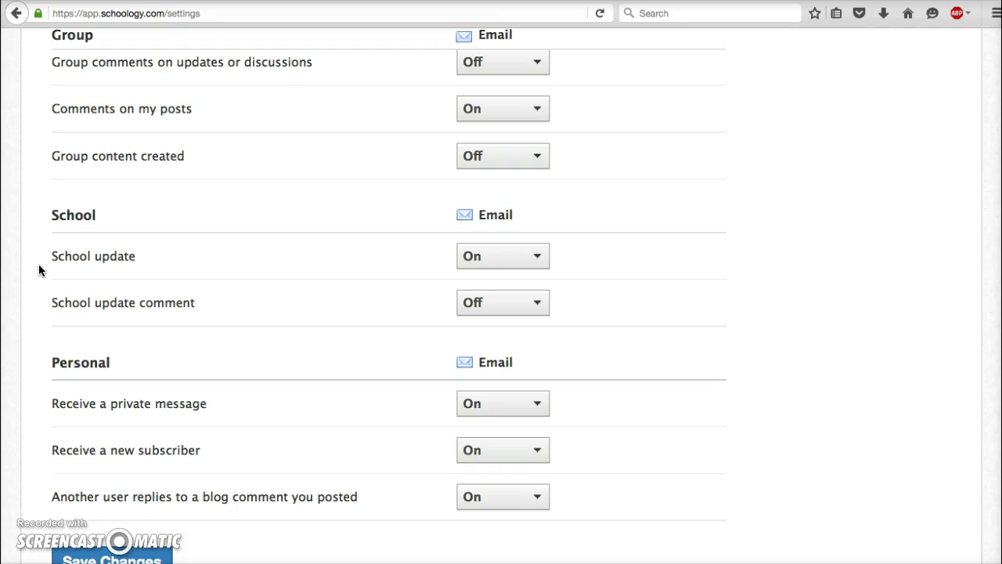
pyautogui.scroll(-3, 39, 264)
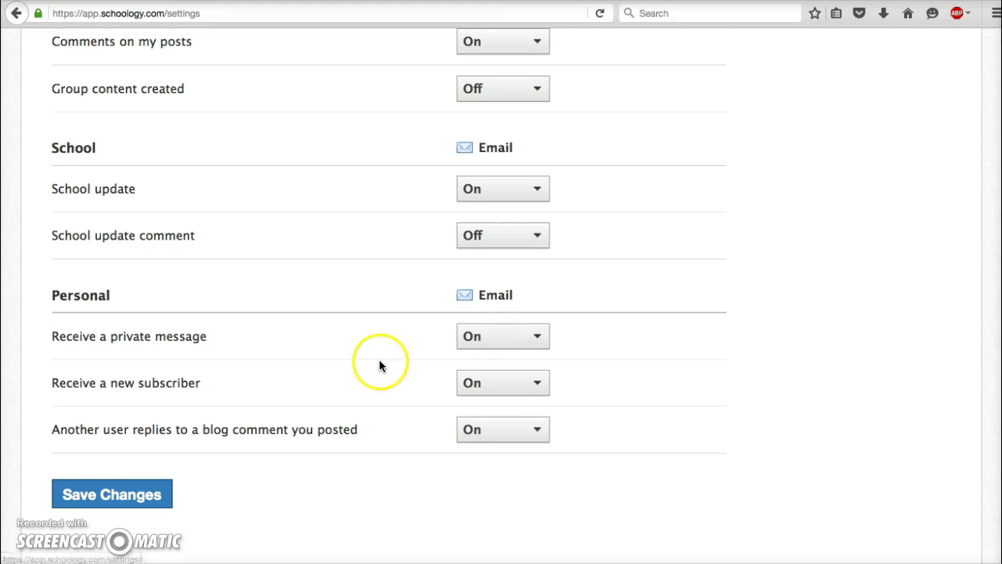
pyautogui.scroll(-2, 379, 359)
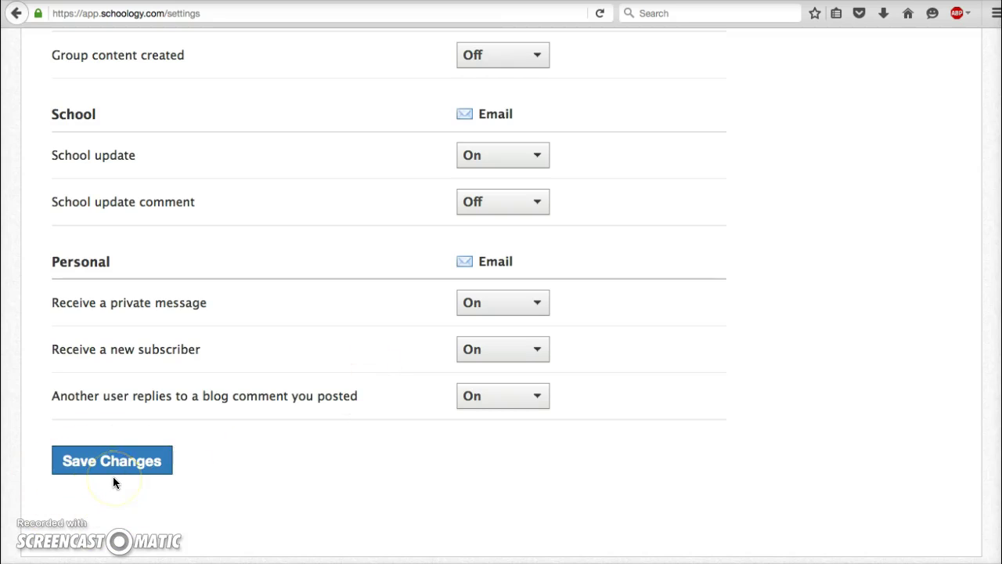
pyautogui.scroll(4, 398, 376)
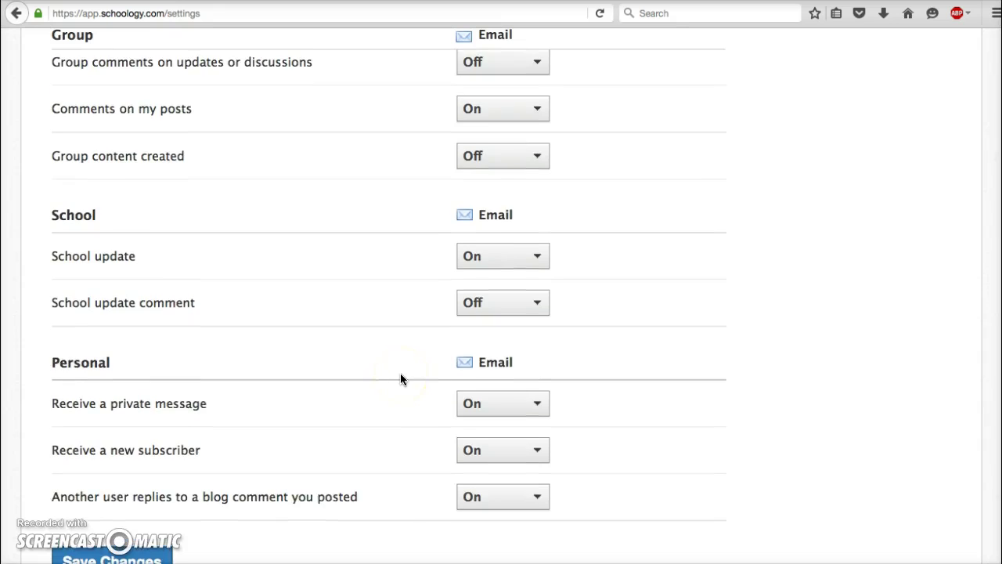
pyautogui.scroll(3, 400, 375)
pyautogui.scroll(1, 400, 375)
pyautogui.scroll(1, 400, 376)
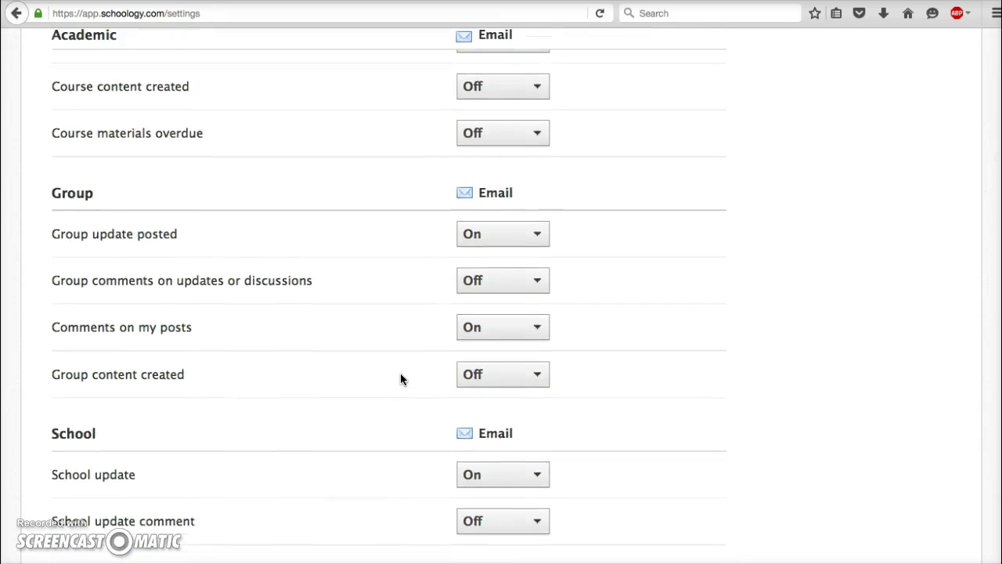
pyautogui.scroll(2, 400, 375)
pyautogui.scroll(1, 400, 379)
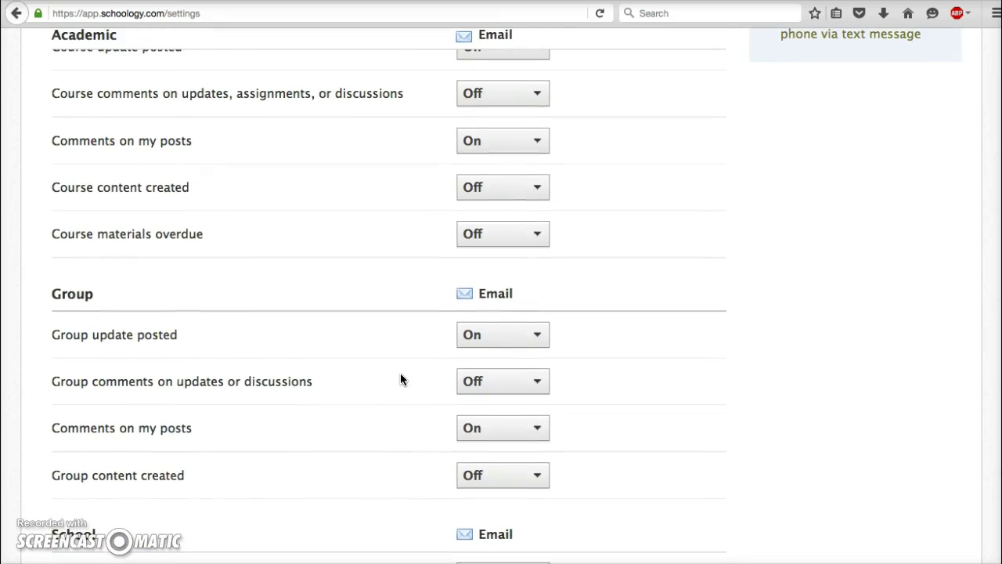
pyautogui.scroll(1, 400, 379)
pyautogui.scroll(2, 400, 379)
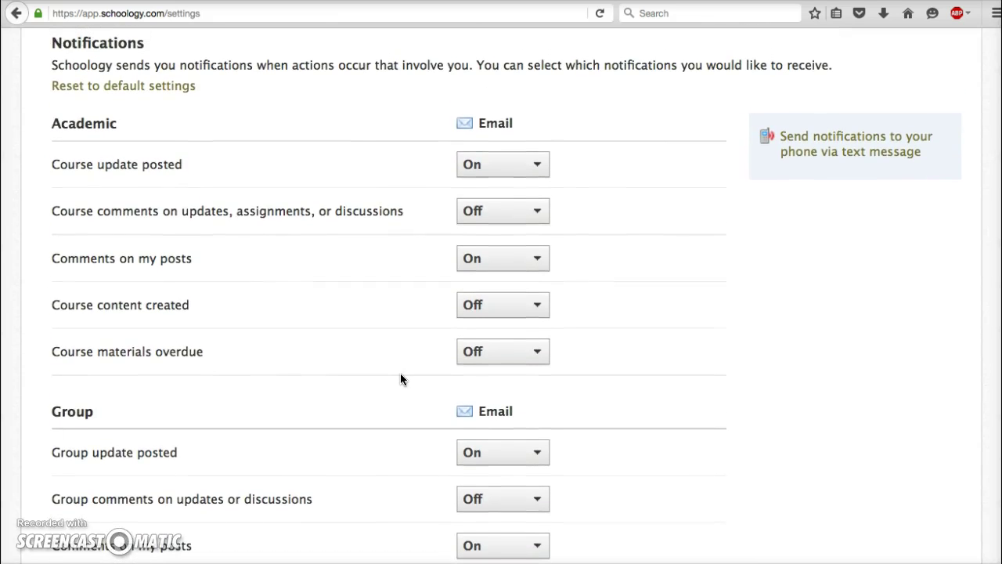
pyautogui.scroll(2, 400, 379)
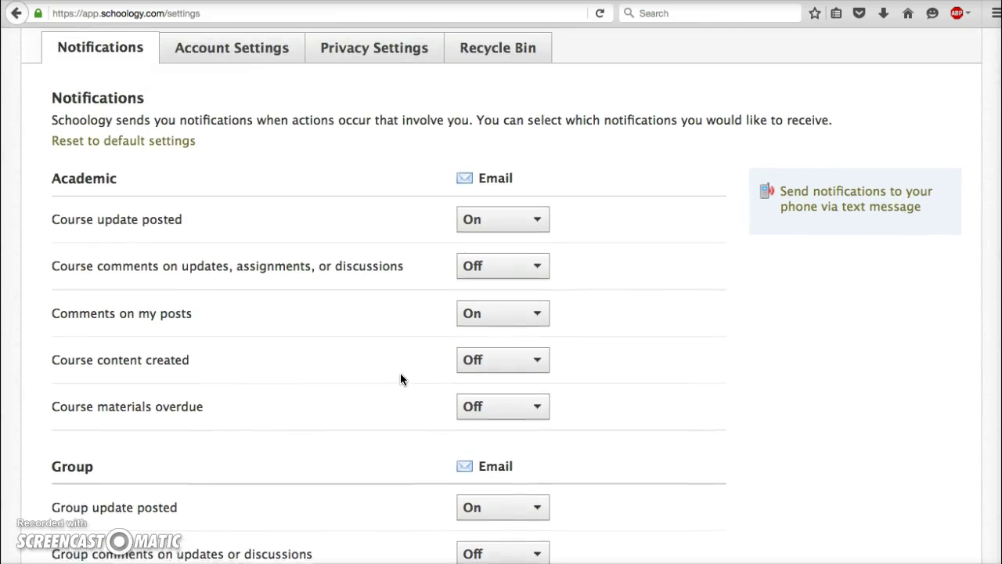
pyautogui.scroll(1, 400, 374)
pyautogui.scroll(1, 400, 374)
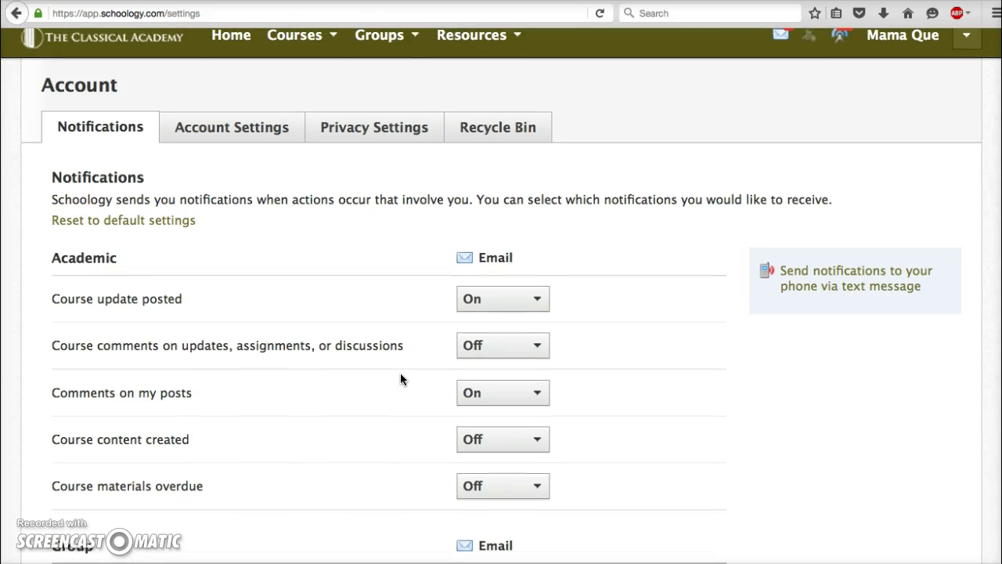
pyautogui.click(306, 444)
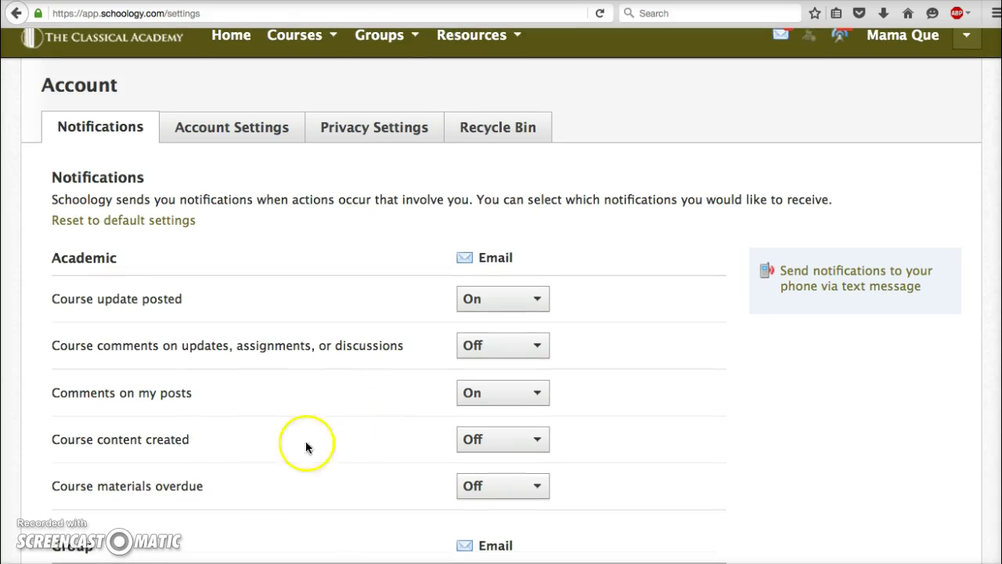